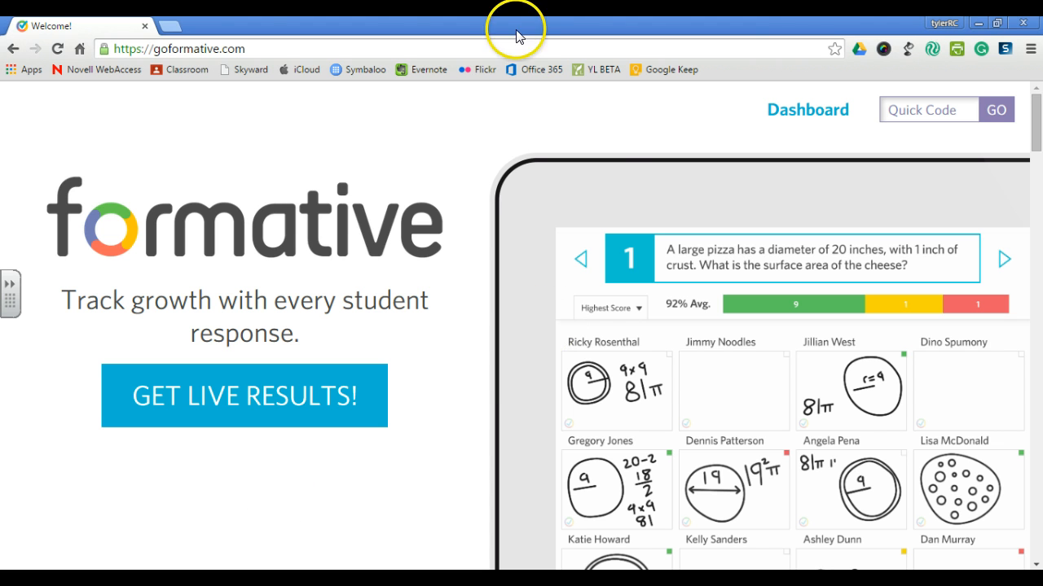
Step: Open the teacher dashboard and view the Classes page, returning to the assignments list
left_click(818, 111)
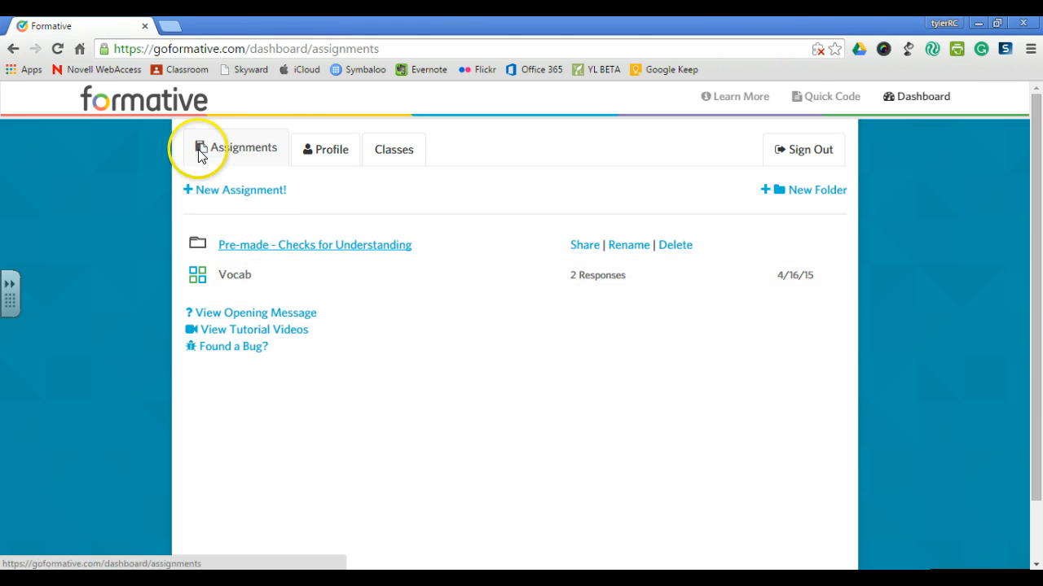
left_click(394, 155)
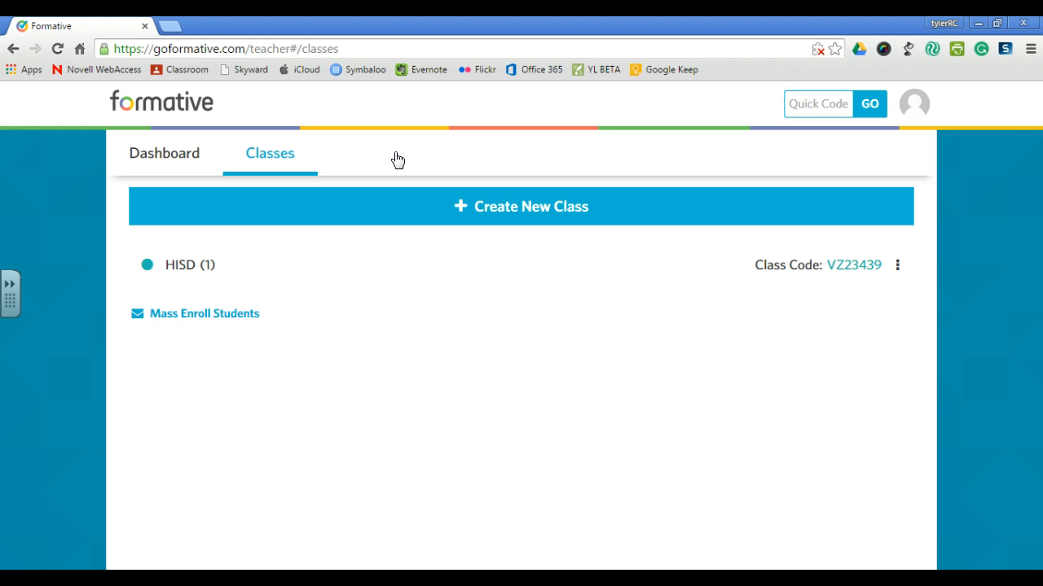
left_click(176, 154)
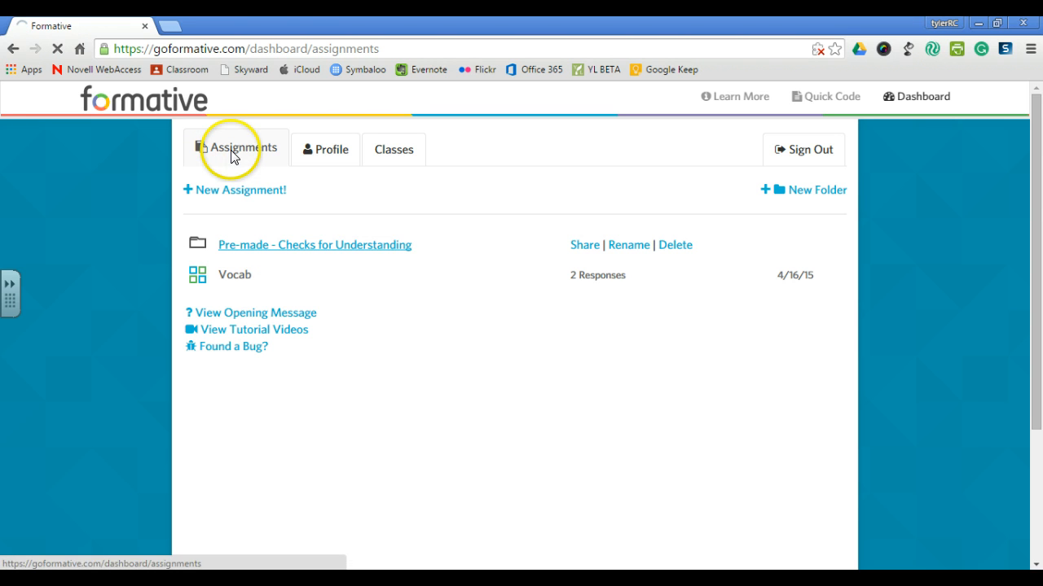
Step: Create a new assignment by uploading and transforming the AcademicVocabularyWordWorkForm PDF from the Desktop
left_click(240, 191)
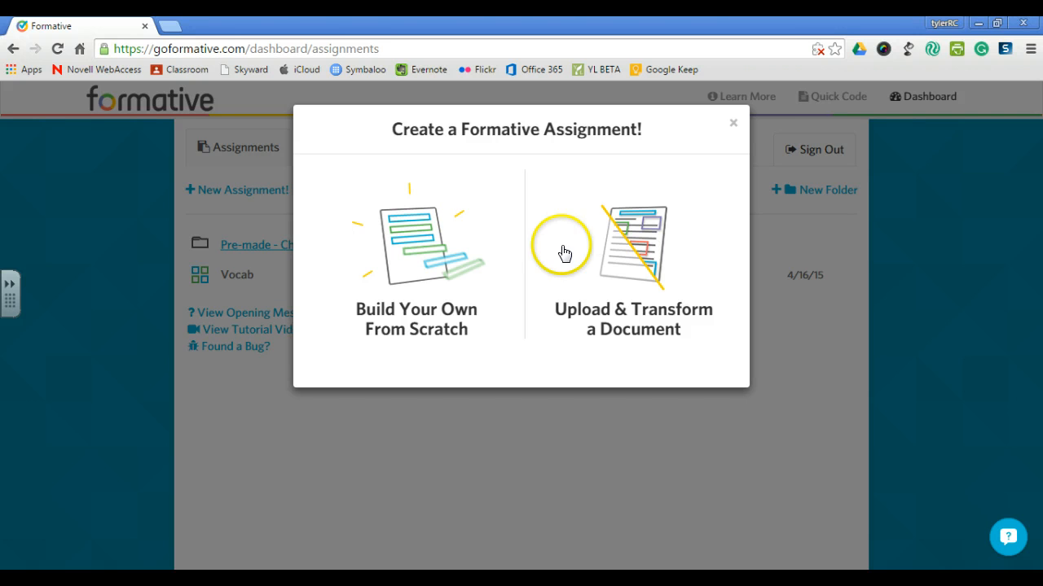
left_click(656, 270)
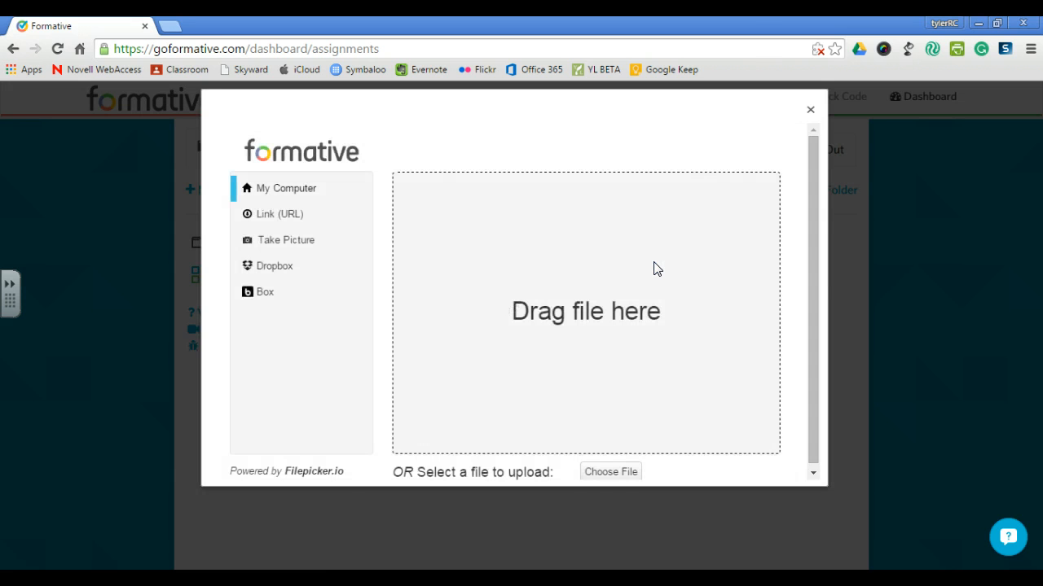
left_click(611, 474)
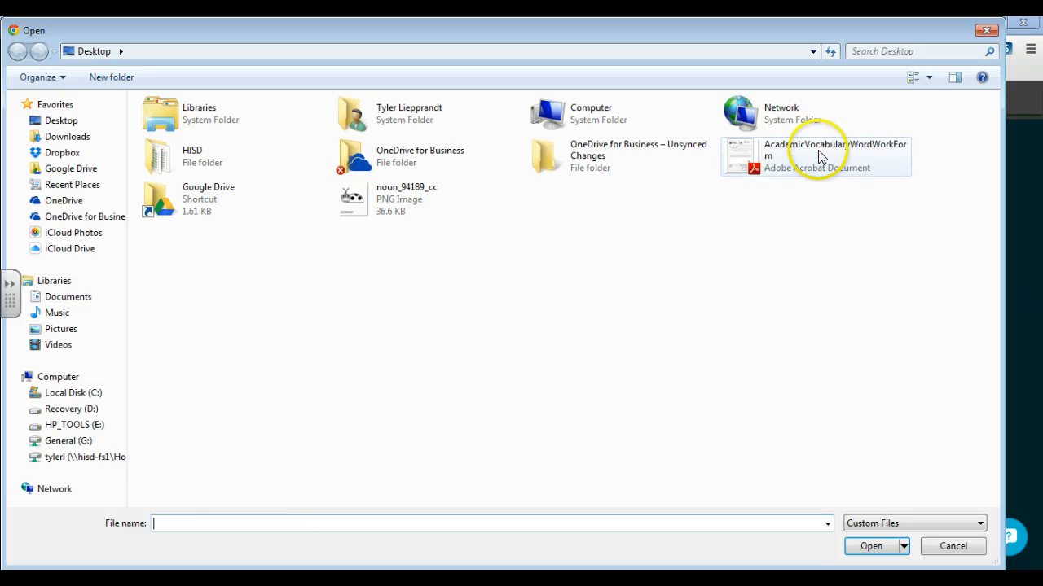
left_click(819, 157)
left_click(868, 547)
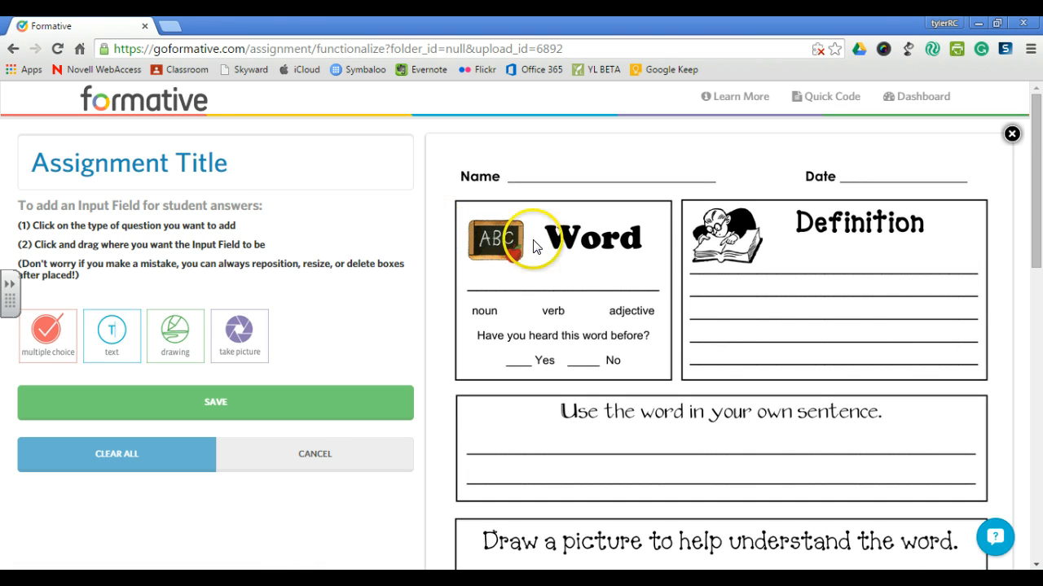
Step: Title the assignment Spelling
left_click(240, 164)
left_click_drag(240, 164, 12, 173)
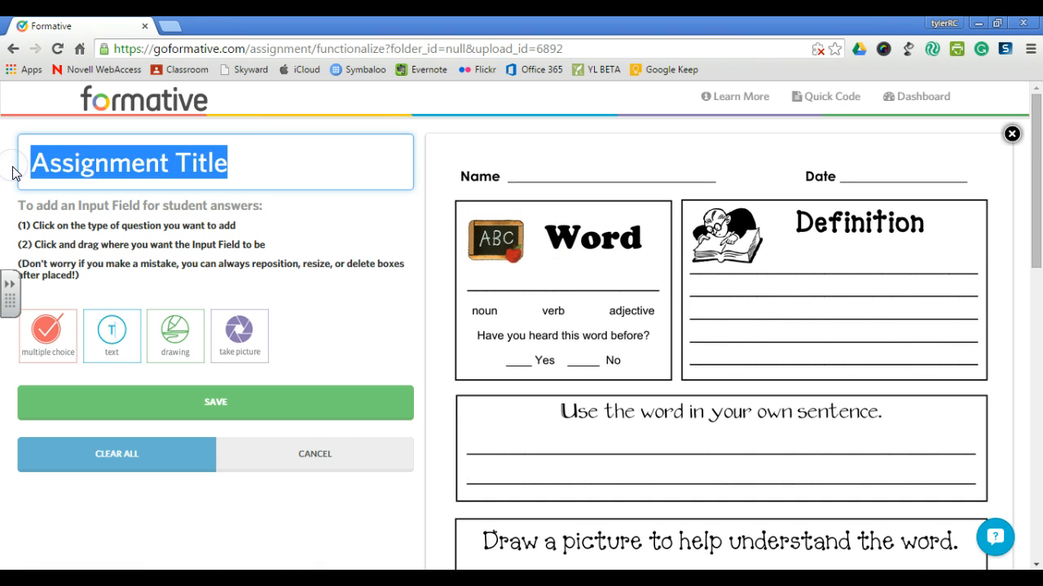
type("Spelling")
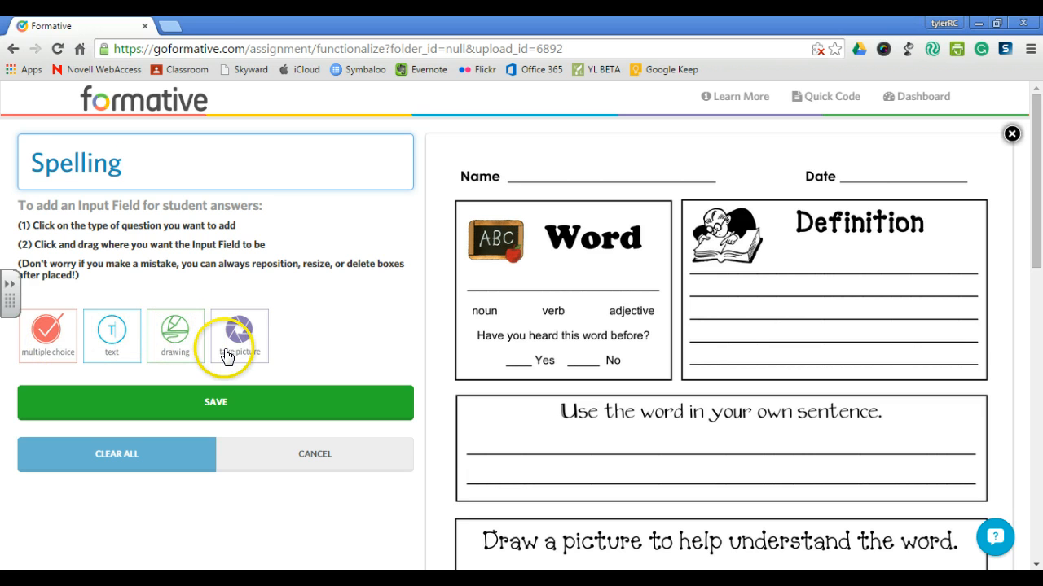
Step: Add a drawing input field above the Name line of the worksheet
left_click(112, 341)
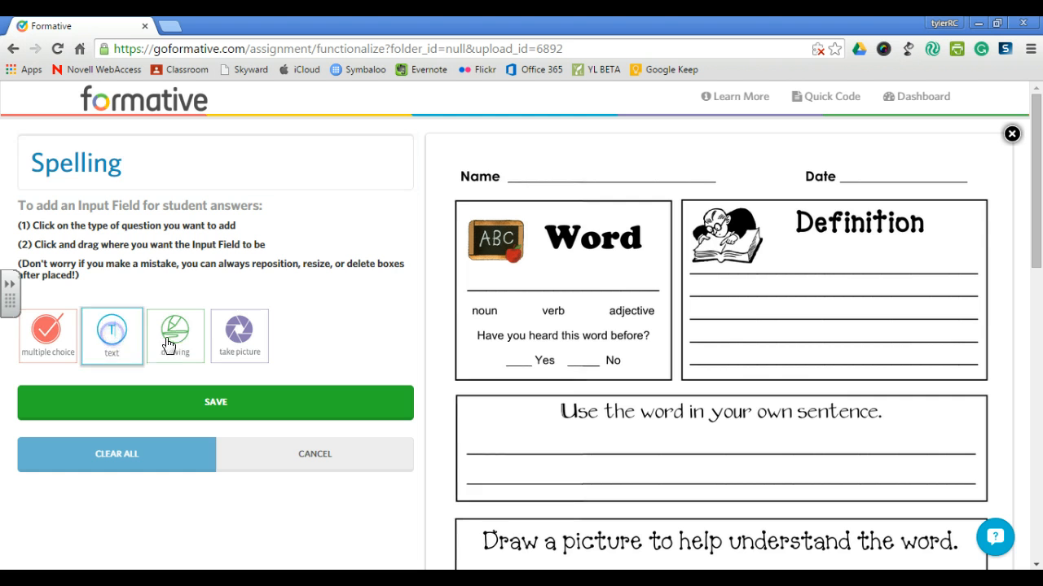
left_click(200, 348)
left_click(239, 344)
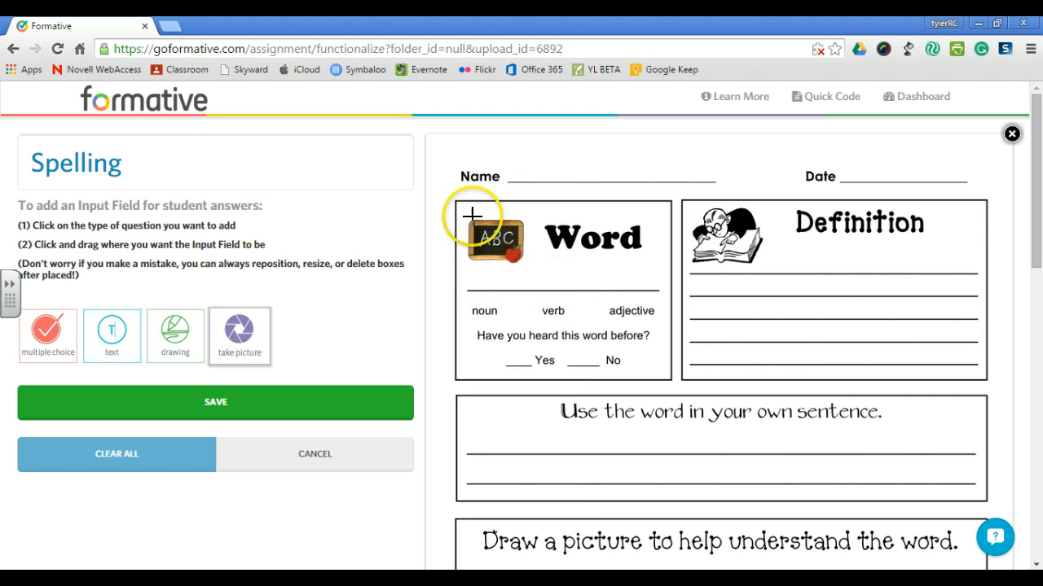
left_click(114, 339)
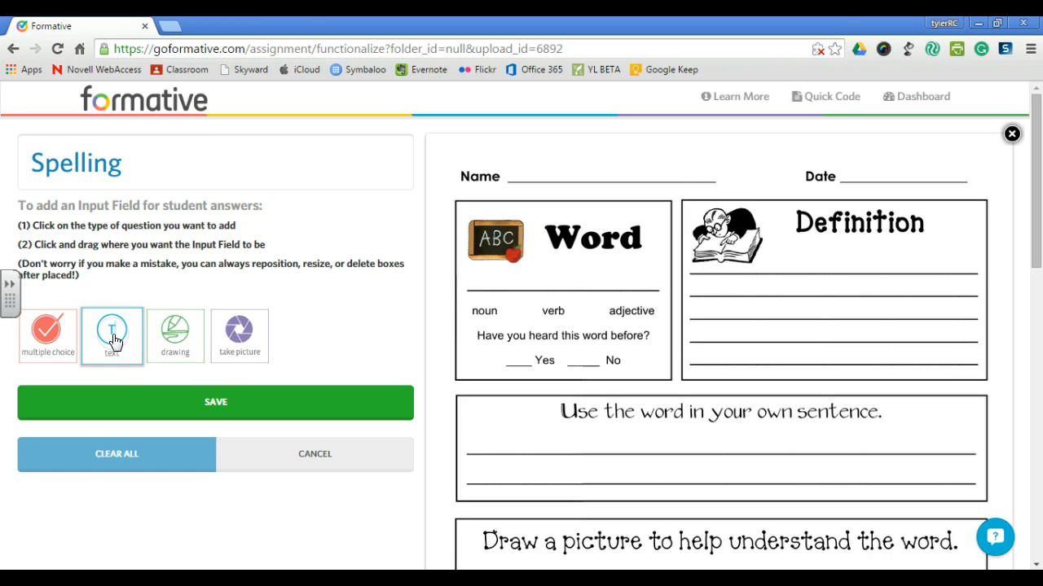
left_click(170, 334)
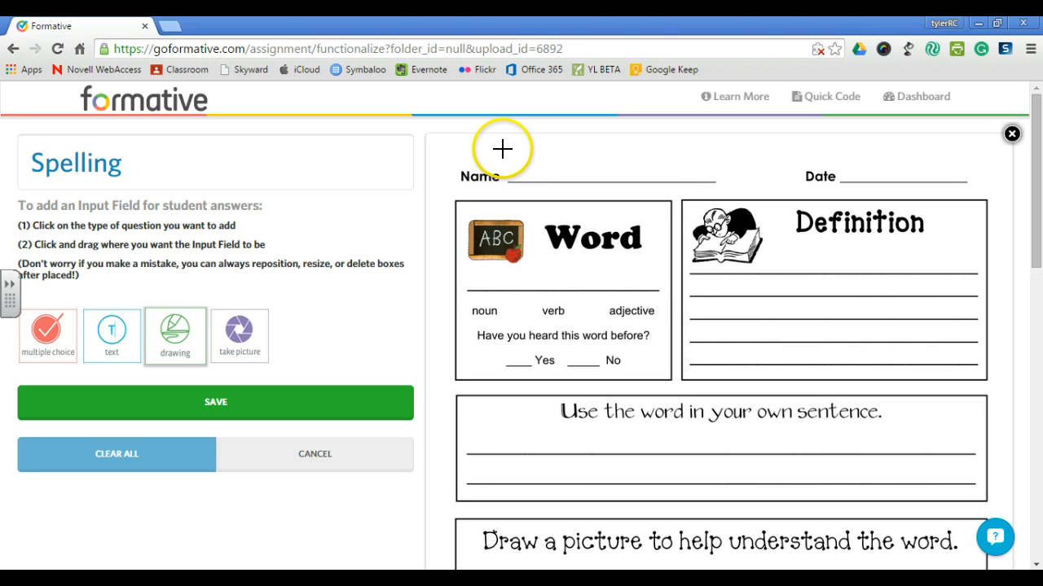
left_click_drag(501, 150, 716, 180)
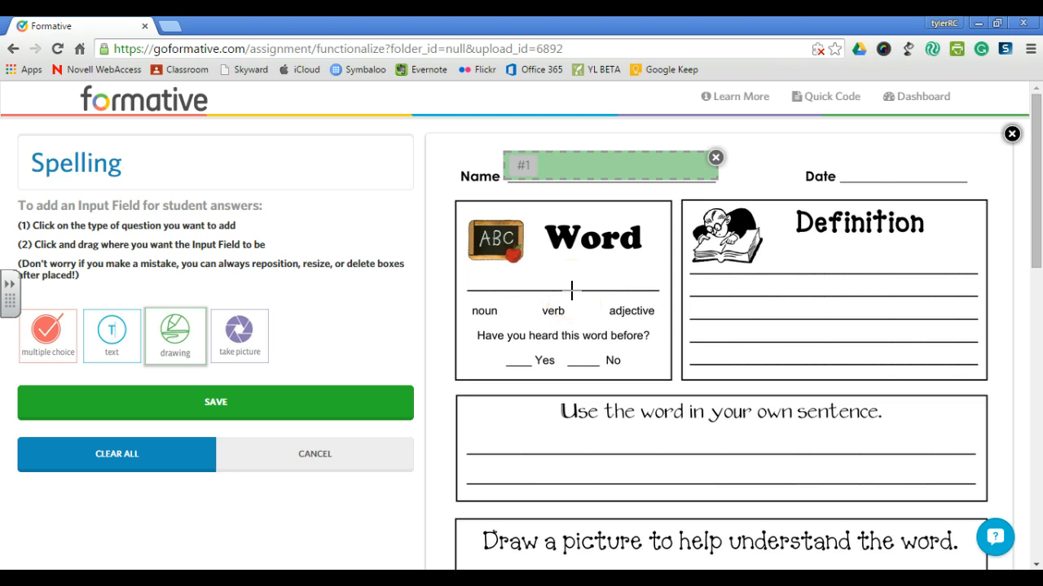
Step: Add a text input field on the Date line and a take picture field between the Name and Date lines
left_click(122, 343)
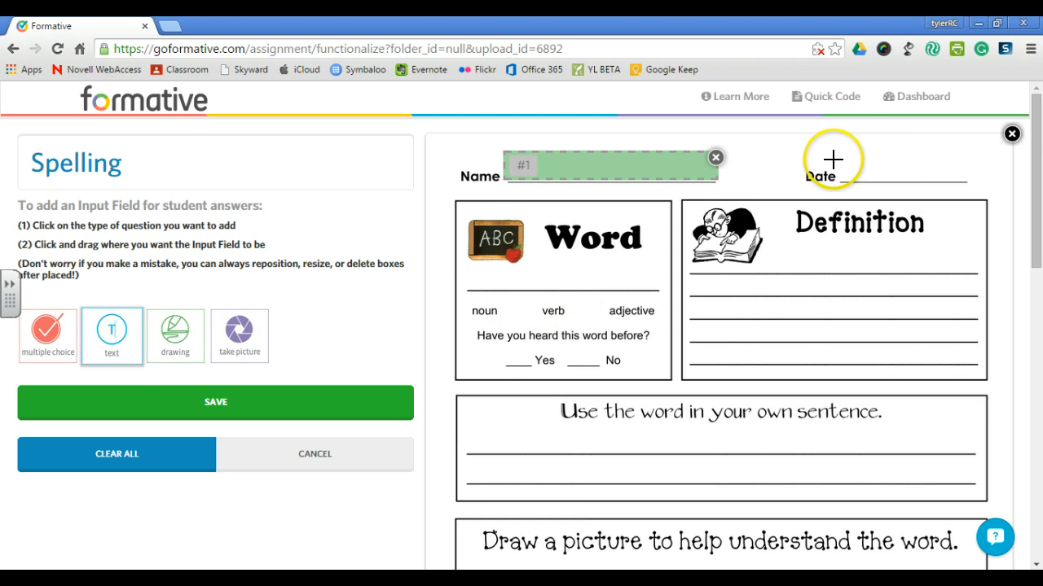
left_click_drag(848, 177, 968, 179)
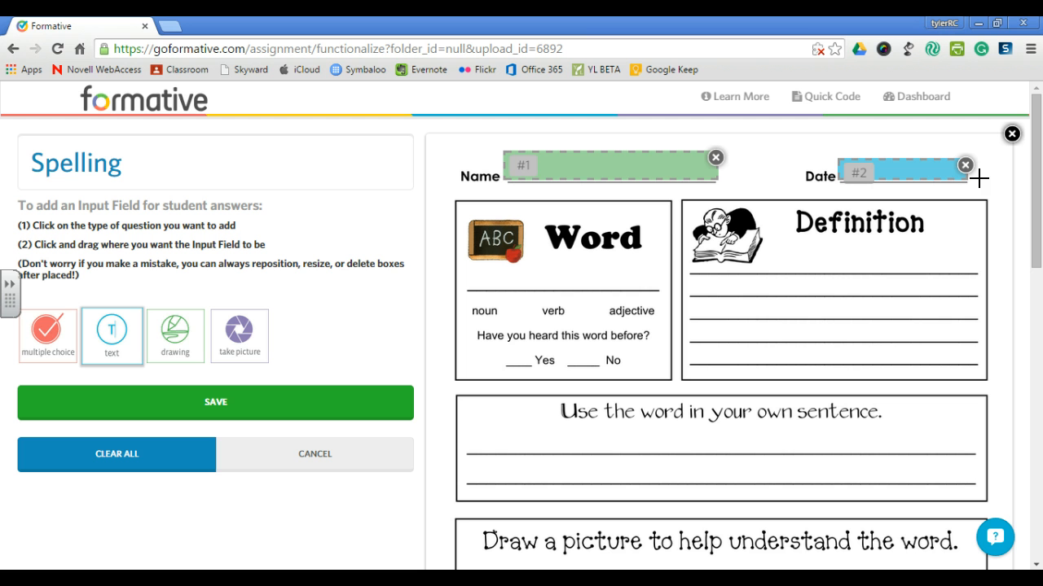
left_click(236, 342)
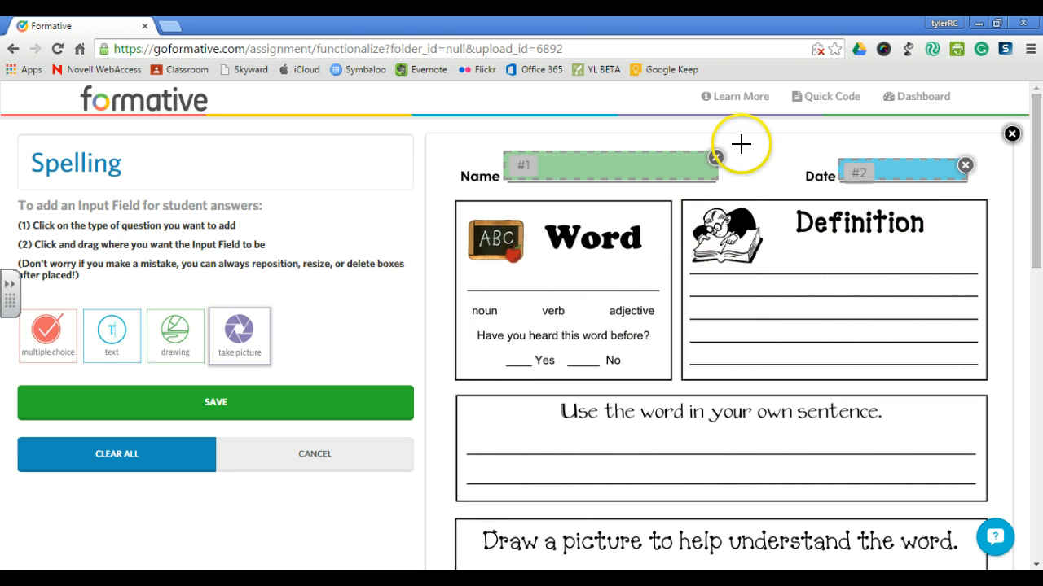
left_click_drag(736, 144, 804, 193)
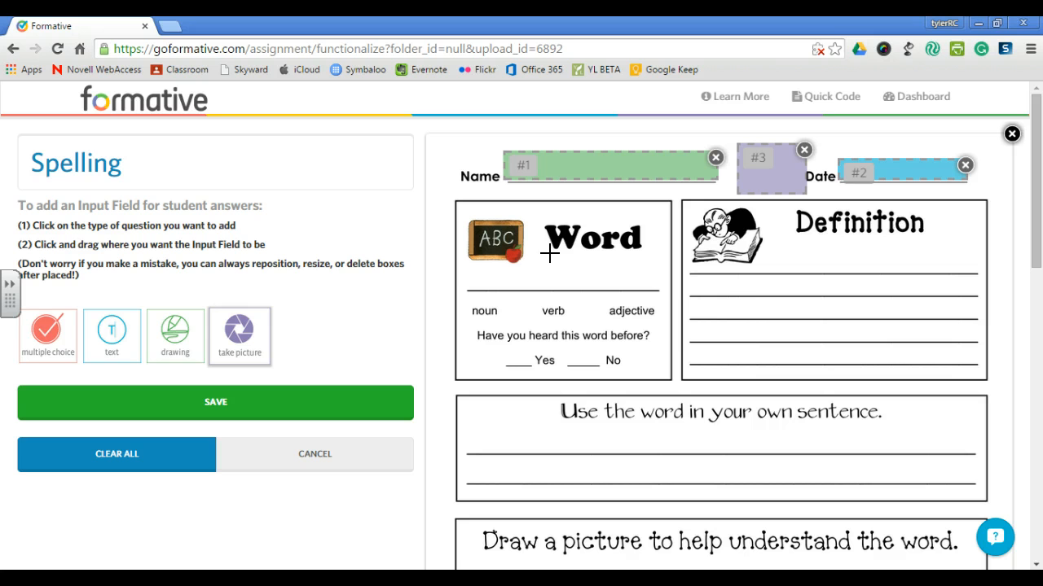
left_click(540, 326)
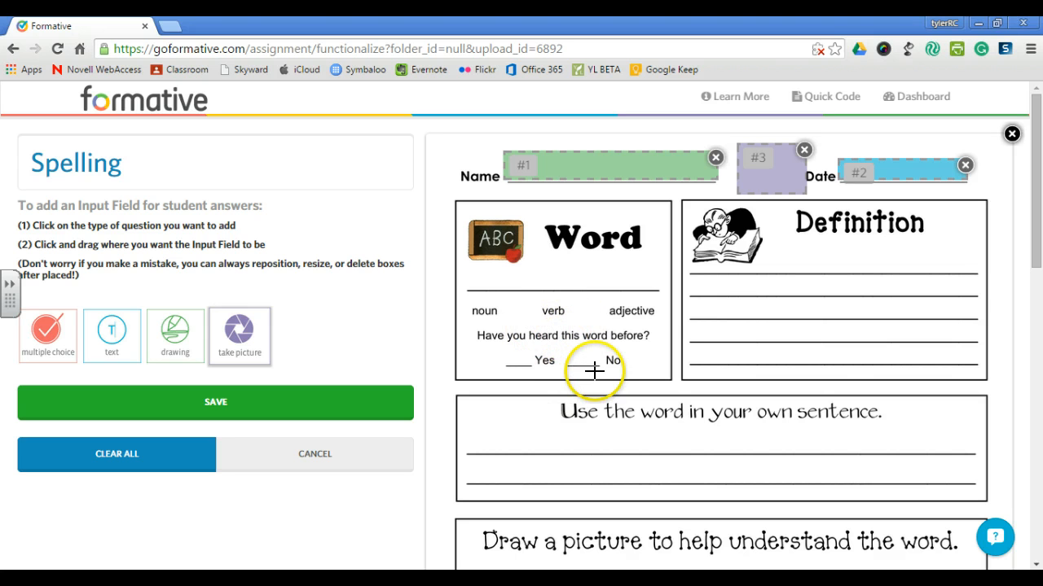
Step: Add a drawing field covering the Word box and a text field over the lines of the Definition box
left_click(175, 332)
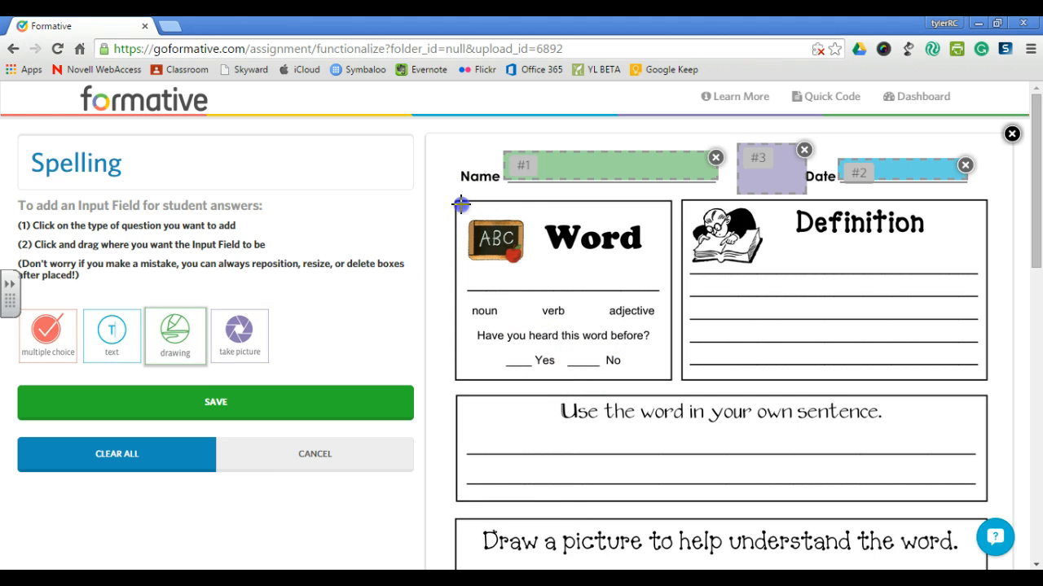
mouse_move(461, 205)
left_mouse_down()
mouse_move(533, 356)
mouse_move(665, 374)
left_mouse_up()
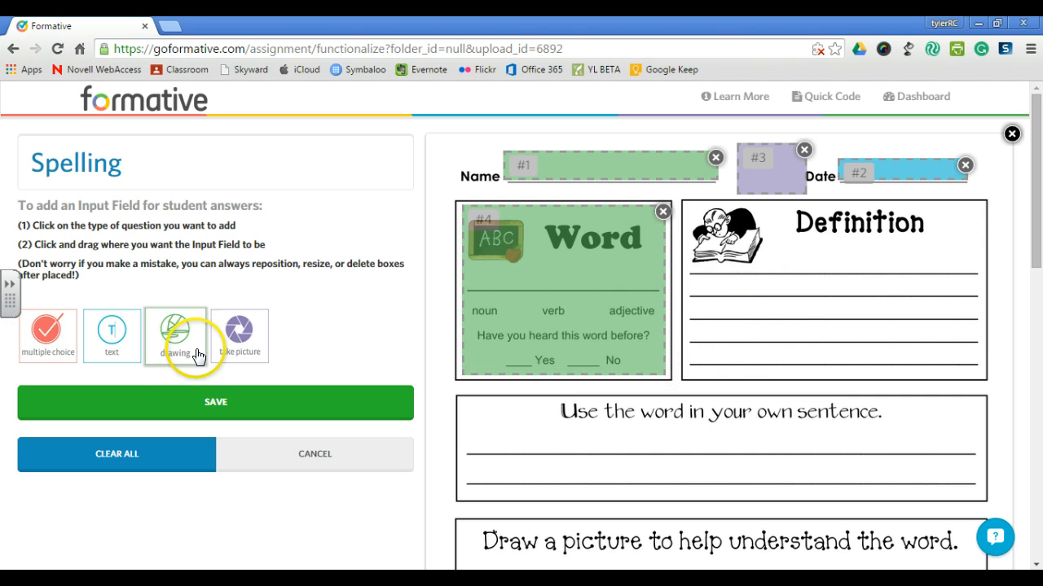
left_click(112, 333)
left_click_drag(691, 266, 979, 370)
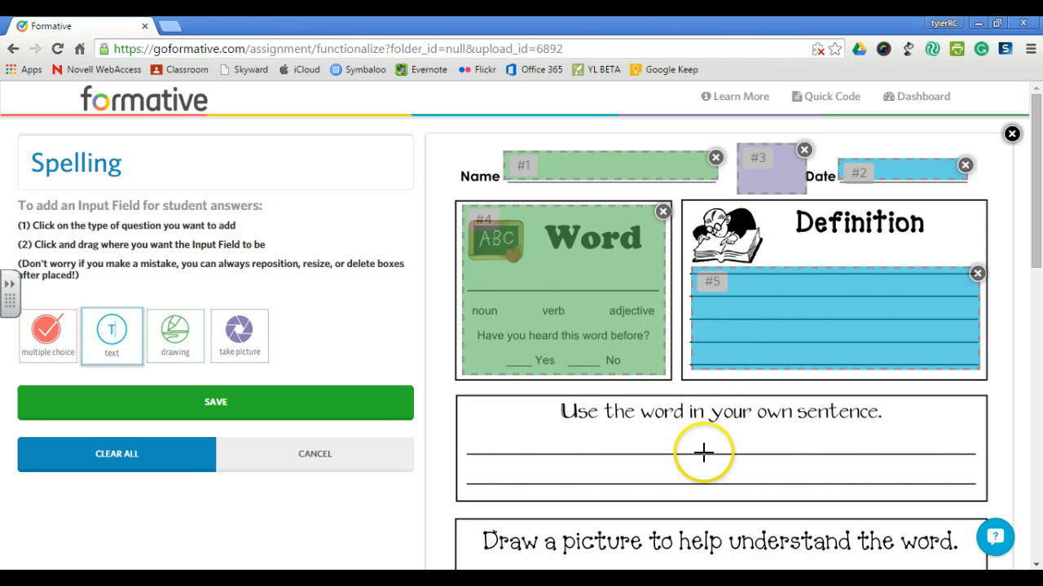
Step: Add a drawing field over the blank area of the "Draw a picture to help understand the word" box
scroll(700, 451, "down", 2)
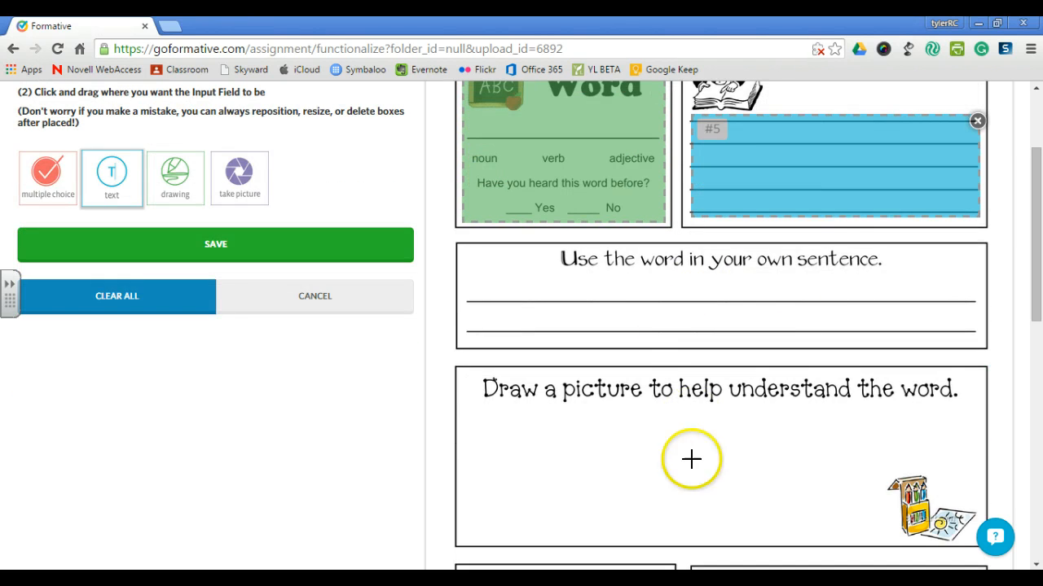
scroll(683, 352, "down", 2)
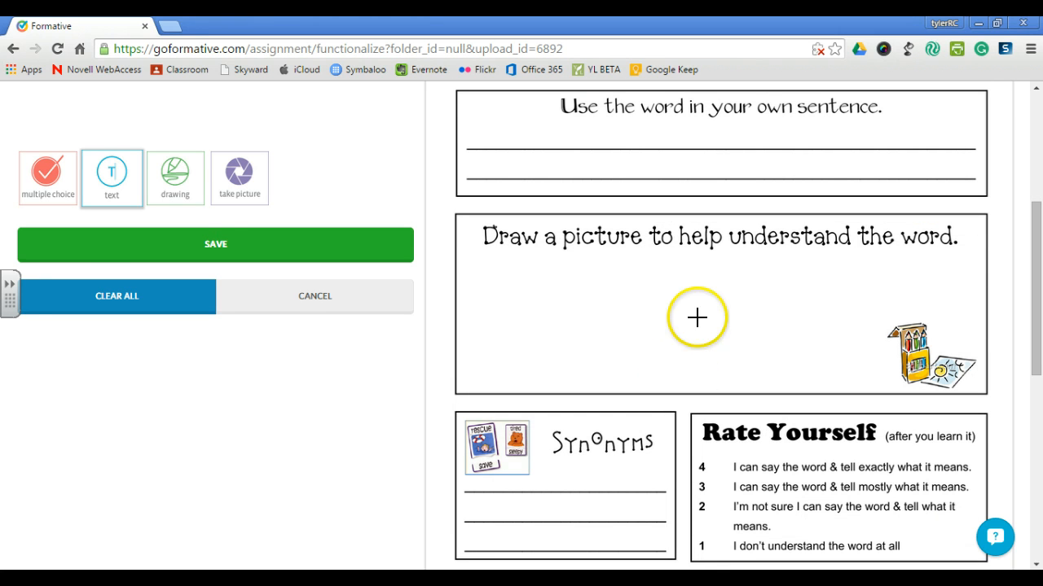
left_click(174, 181)
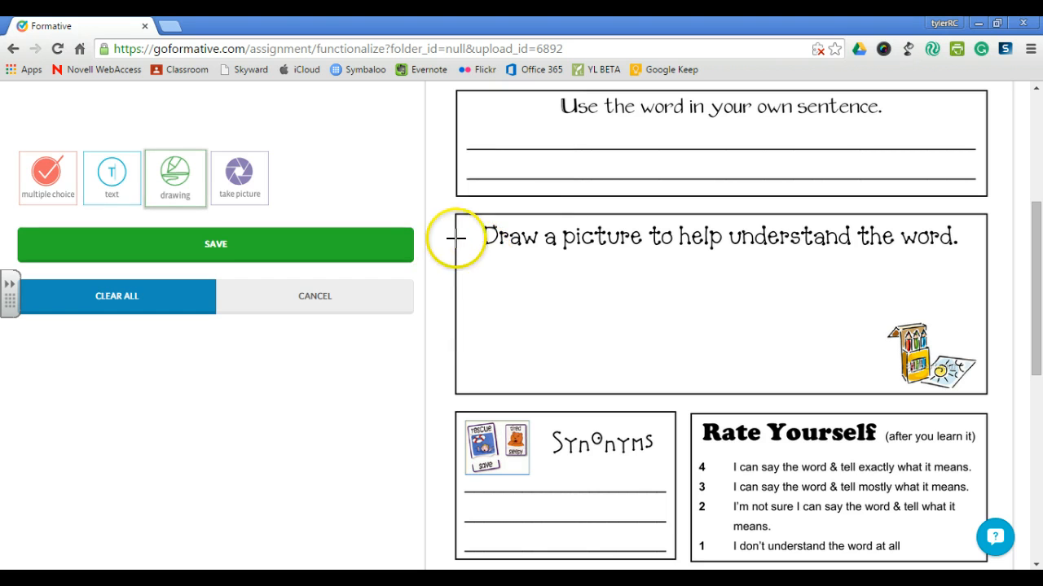
mouse_move(464, 249)
left_mouse_down()
mouse_move(491, 342)
mouse_move(898, 365)
mouse_move(973, 386)
left_mouse_up()
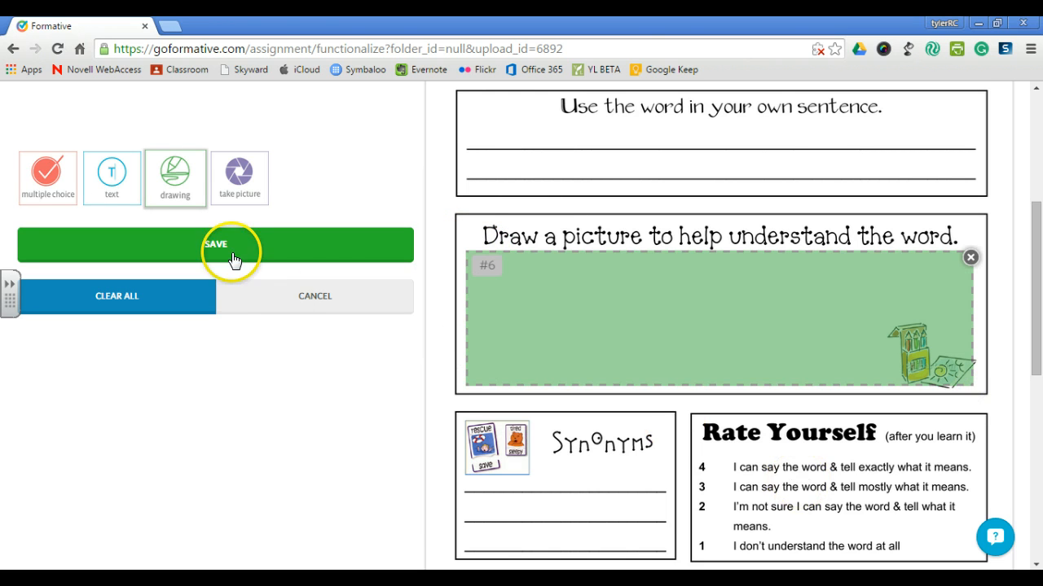
Step: Configure a multiple choice field with 4 options and the Numeric (1,2,3) option type
left_click(45, 184)
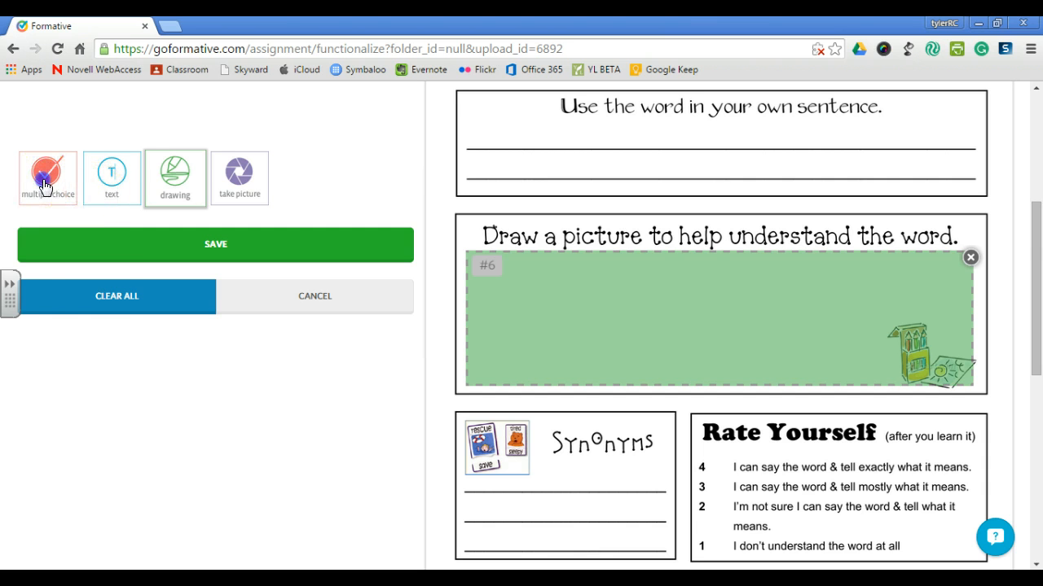
left_click(66, 259)
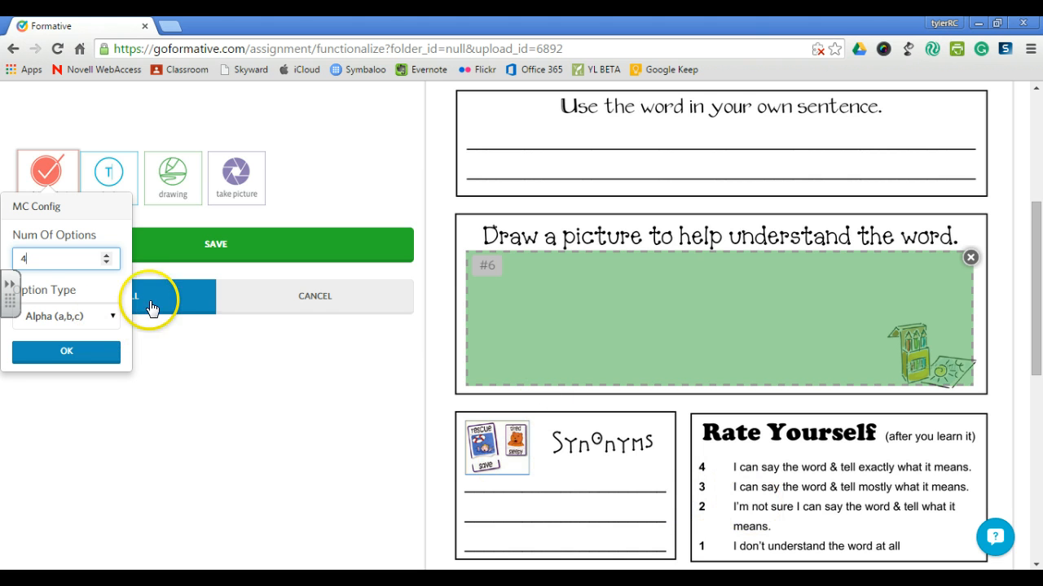
left_click(112, 326)
left_click(89, 348)
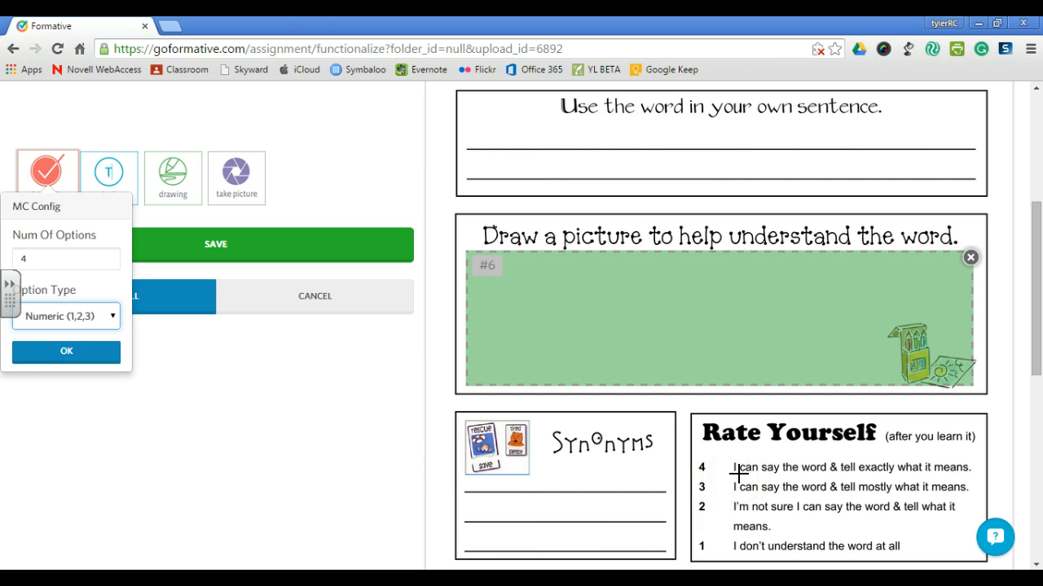
Step: Place the multiple choice field over the Rate Yourself box and accept its configuration
left_click_drag(724, 512, 757, 484)
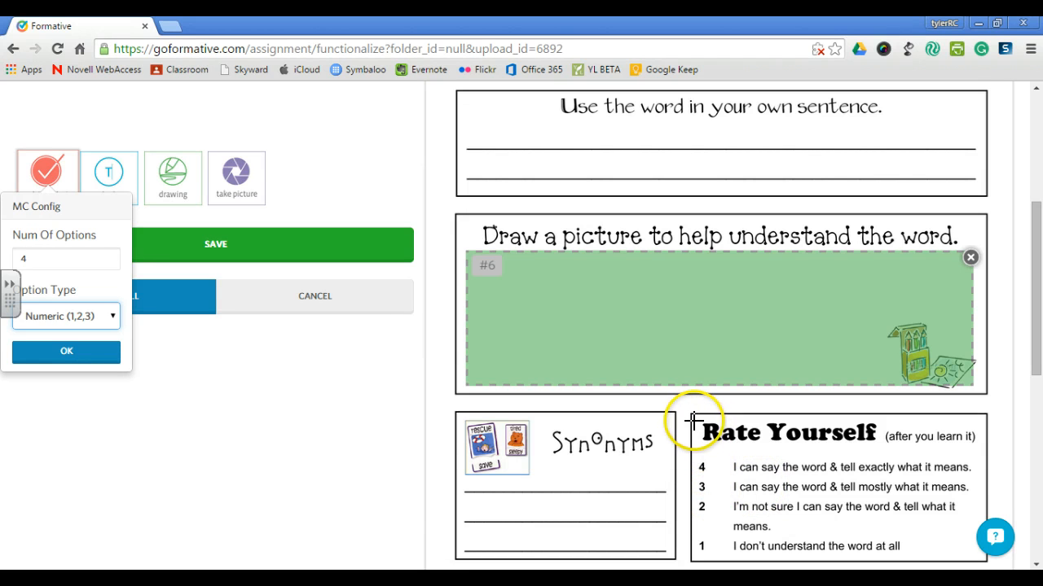
left_click_drag(693, 419, 980, 557)
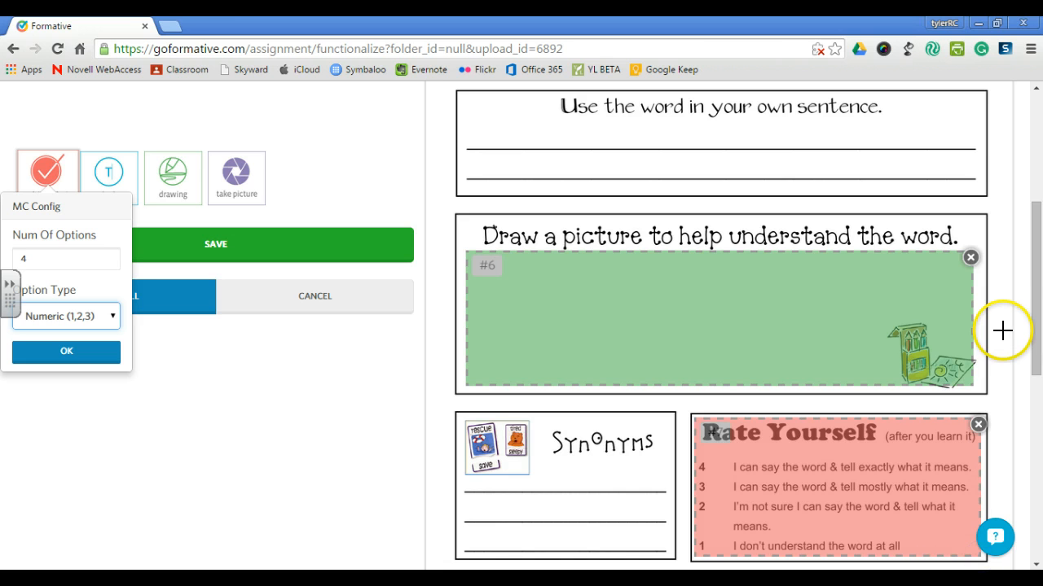
scroll(1001, 328, "down", 3)
scroll(1001, 328, "up", 3)
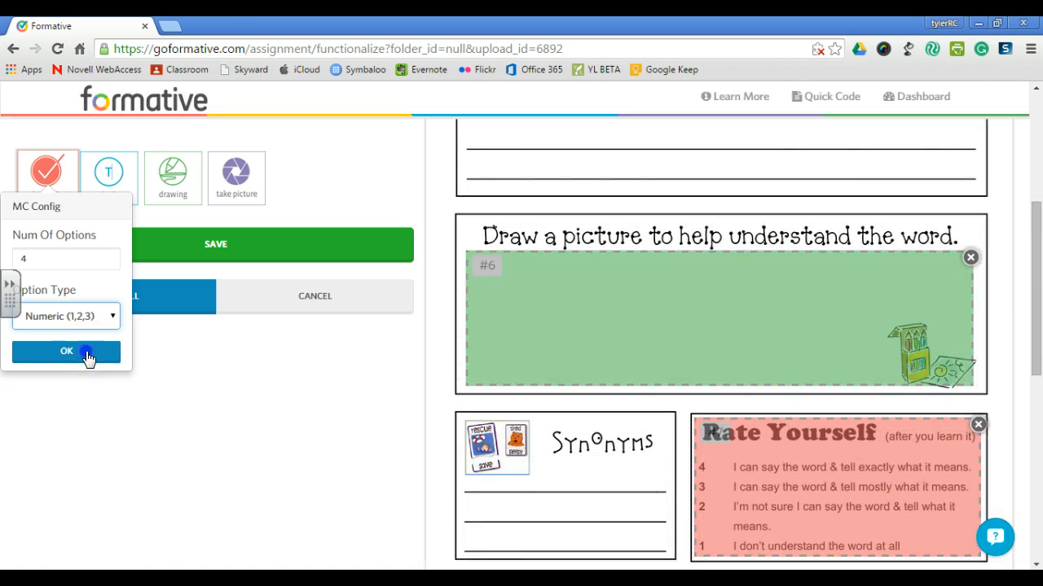
left_click(88, 356)
Step: Save the Spelling assignment and expand the Vocab assignment's details in the assignments list
scroll(482, 440, "up", 4)
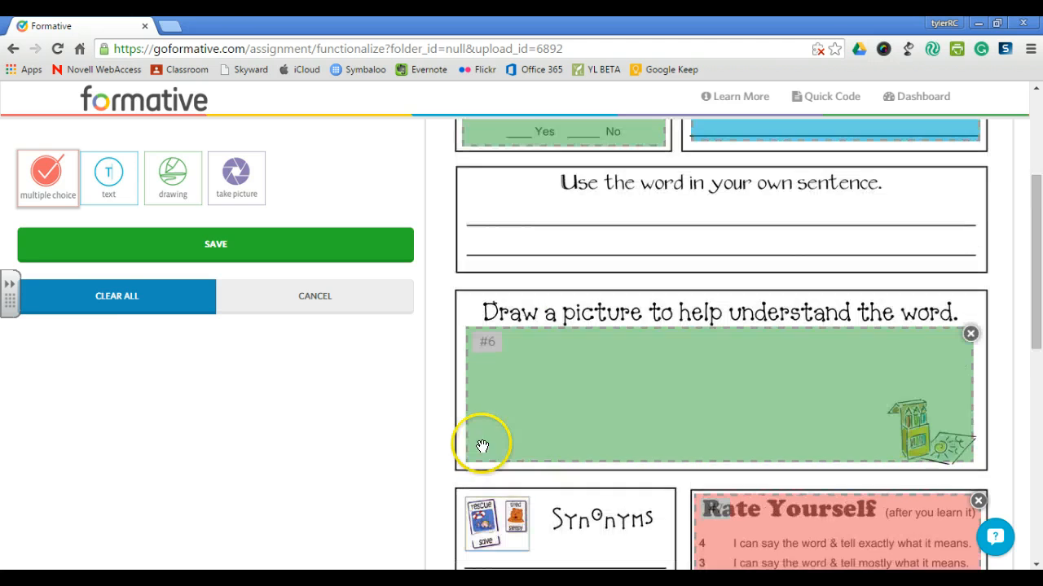
left_click(188, 411)
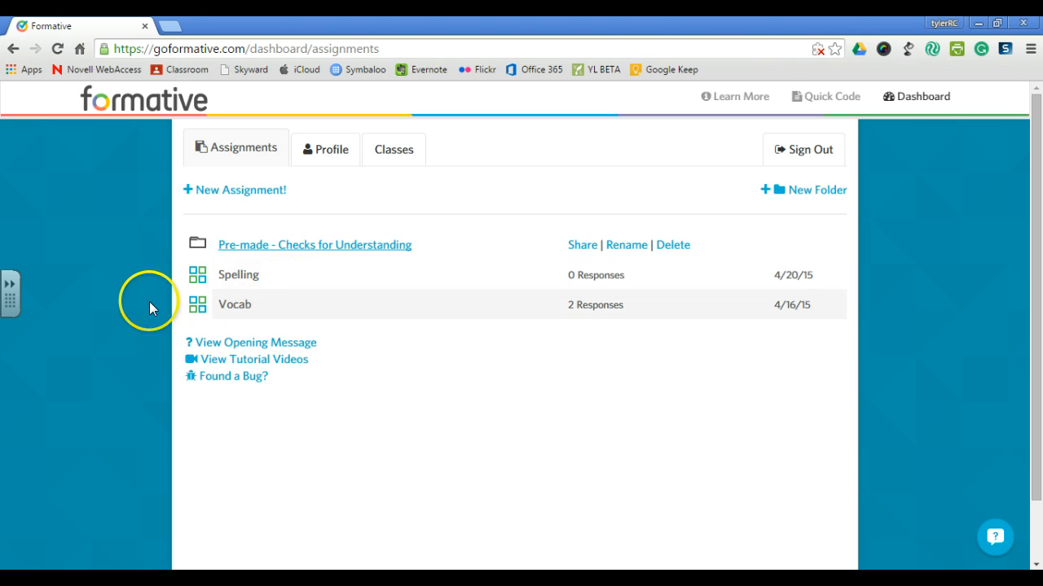
left_click(248, 309)
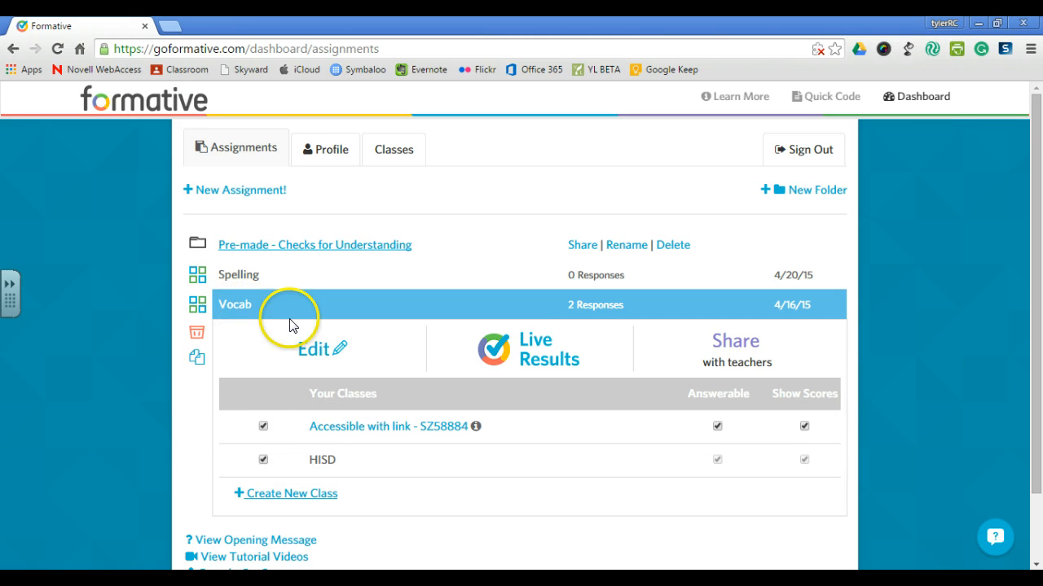
Step: Open the live results of the Vocab assignment
scroll(355, 333, "down", 2)
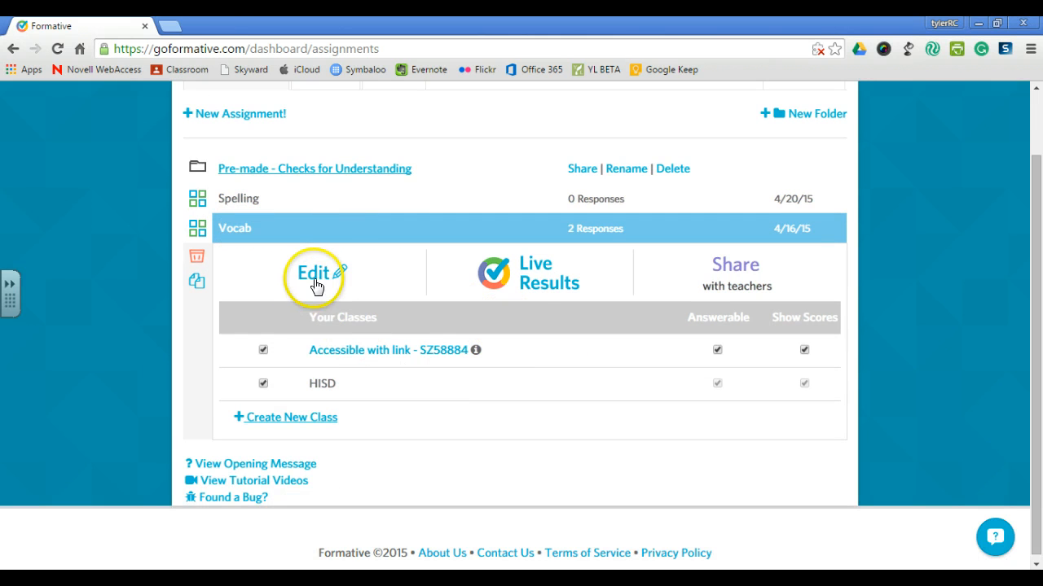
left_click(534, 289)
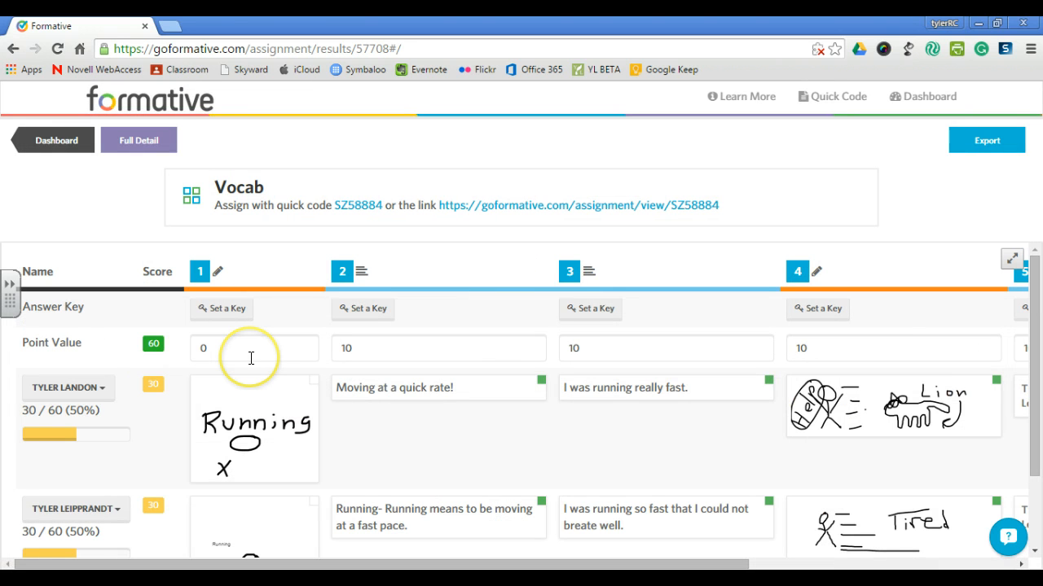
scroll(352, 381, "down", 1)
scroll(352, 382, "up", 1)
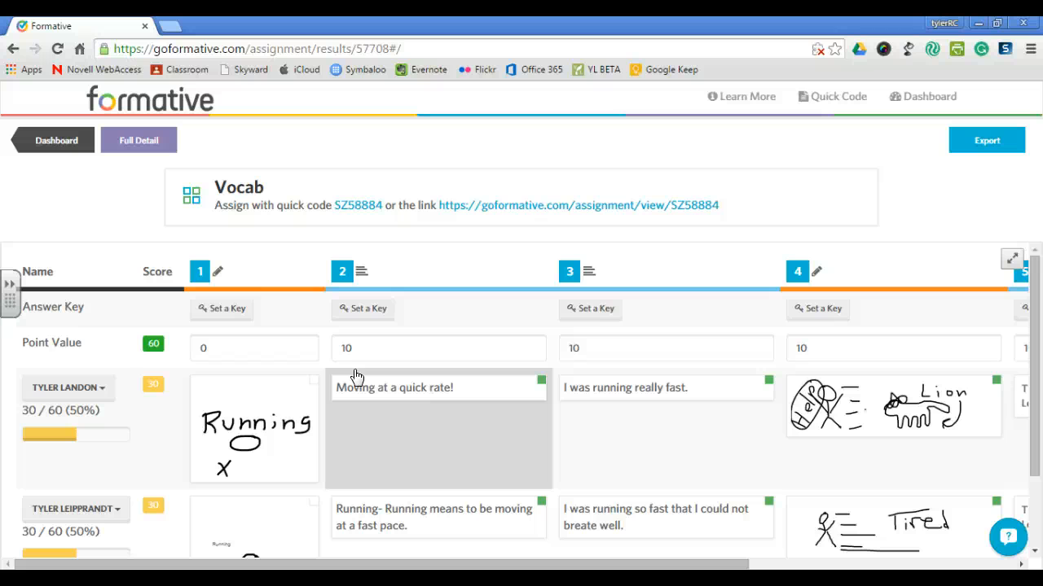
Step: Examine the point values and student responses for the first questions in the Vocab results
left_click(218, 349)
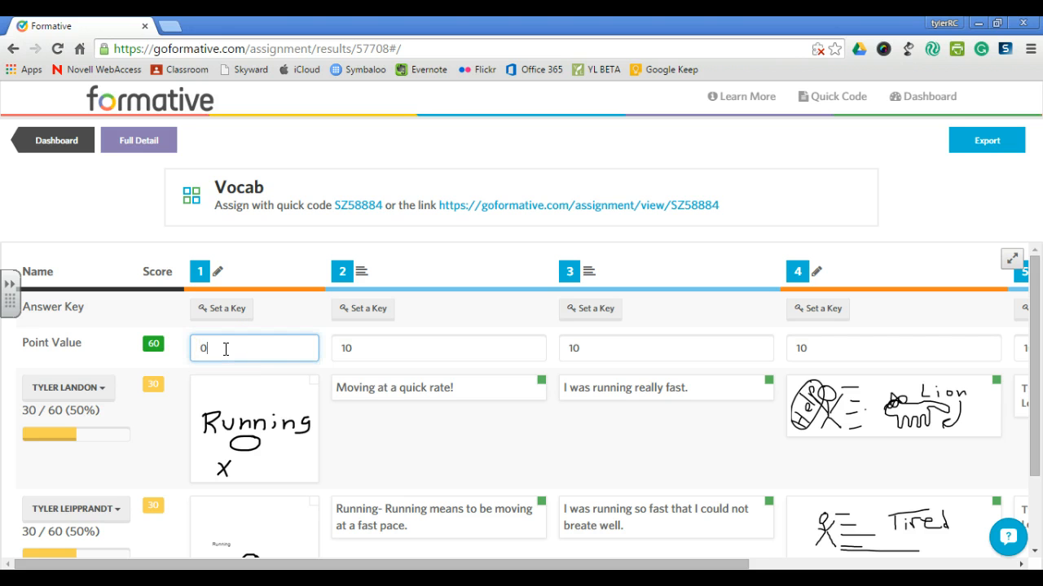
left_click(395, 350)
scroll(482, 314, "down", 1)
scroll(394, 344, "up", 1)
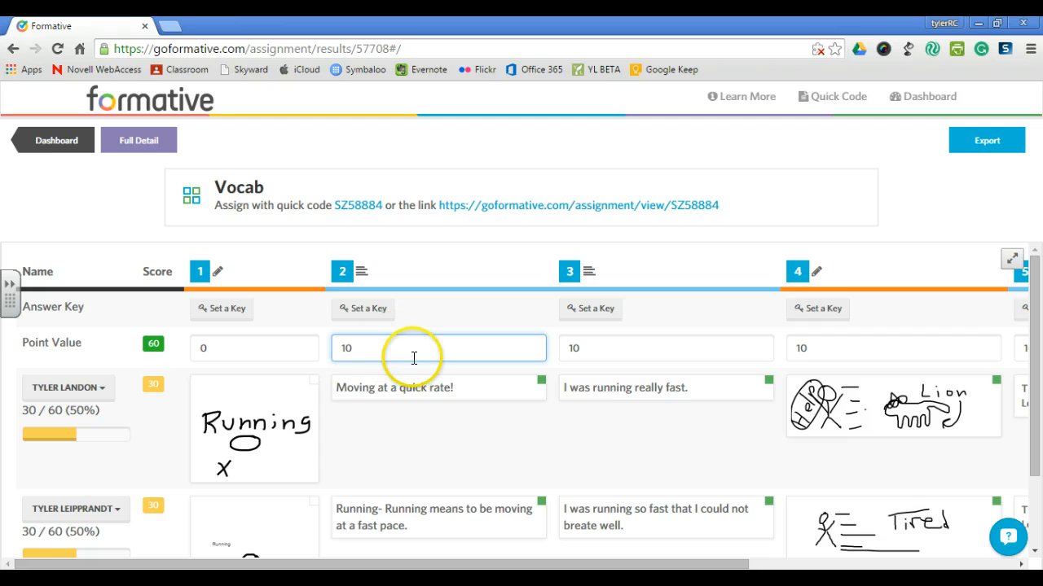
left_click(542, 385)
left_click_drag(381, 353, 589, 414)
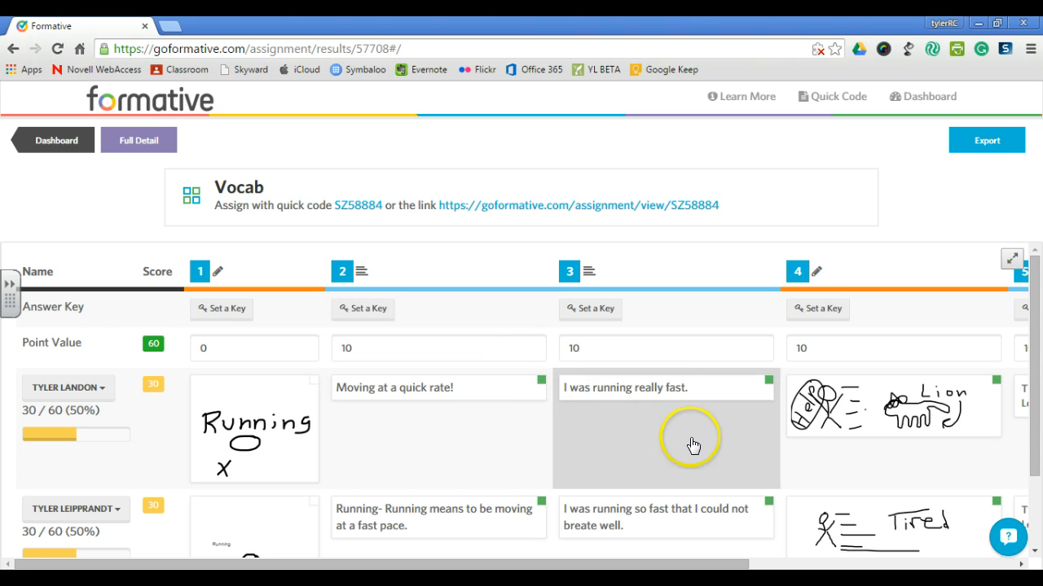
Step: Set the point value of question 5, the student name field, to 0
left_click_drag(657, 563, 893, 562)
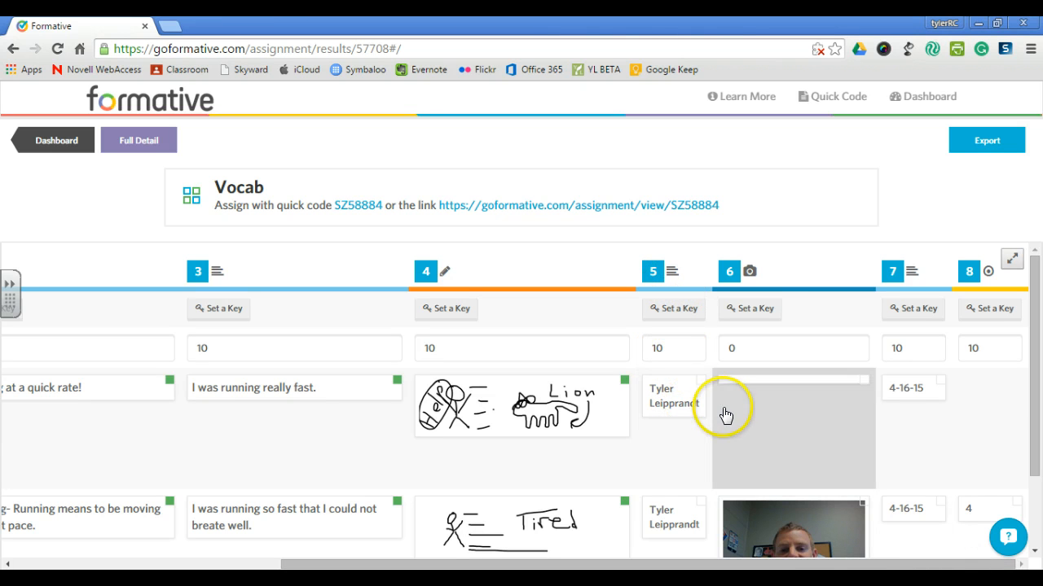
left_click_drag(663, 353, 580, 352)
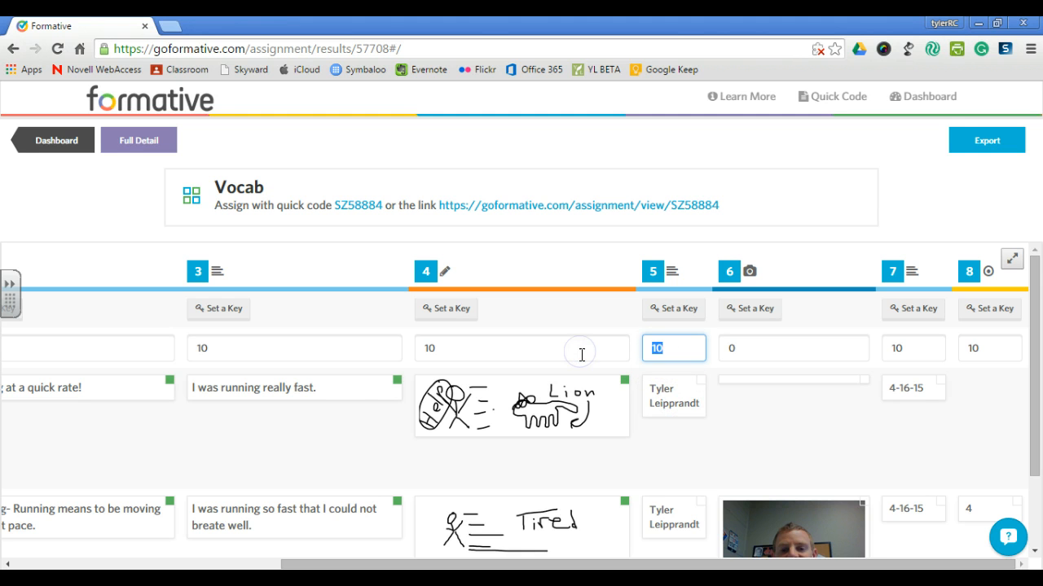
type("0")
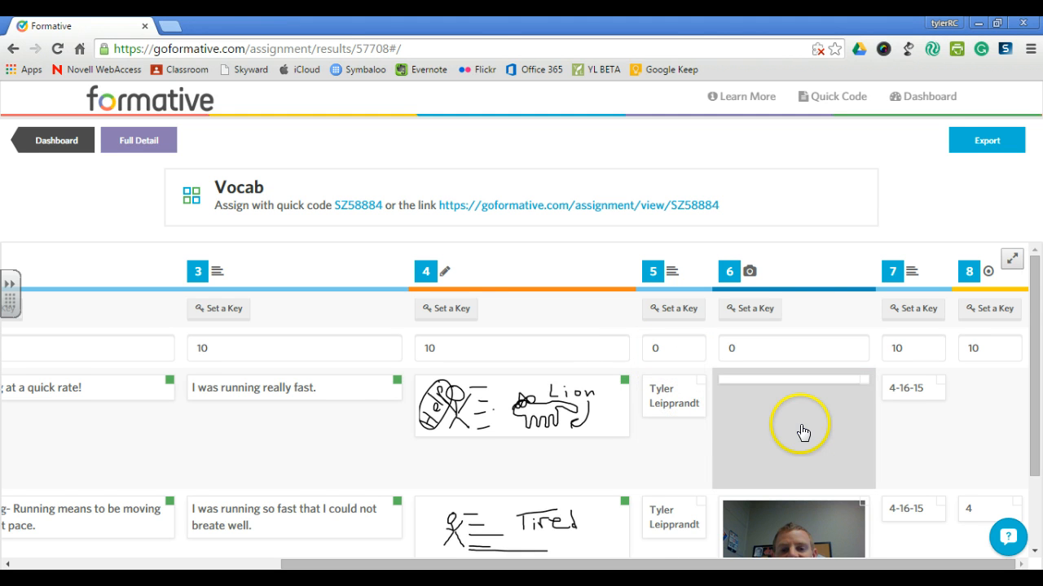
Step: Review the photo response to question 6, the answers to the remaining questions and each student's overall score
scroll(806, 433, "down", 1)
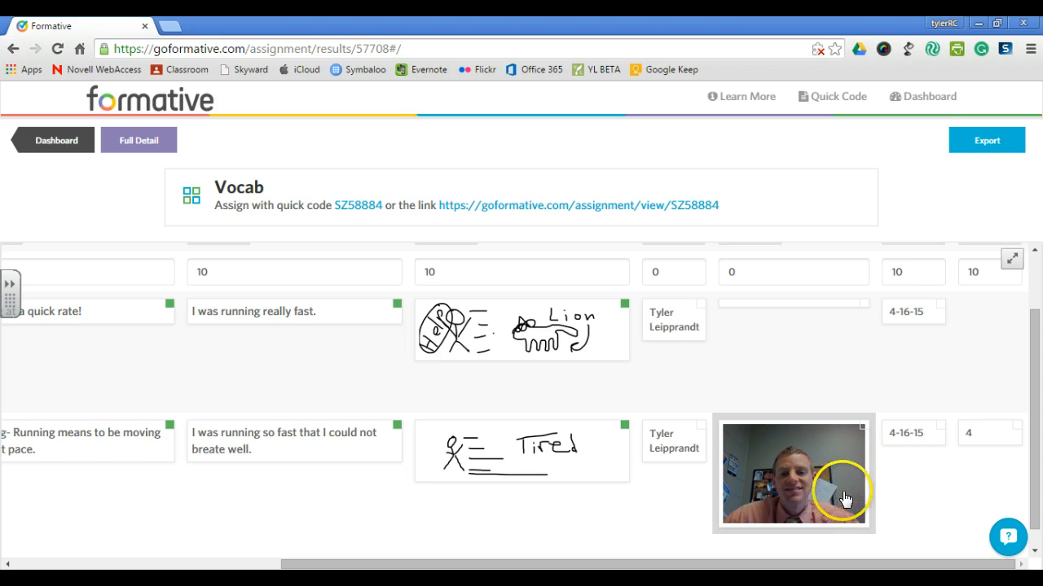
scroll(844, 490, "up", 1)
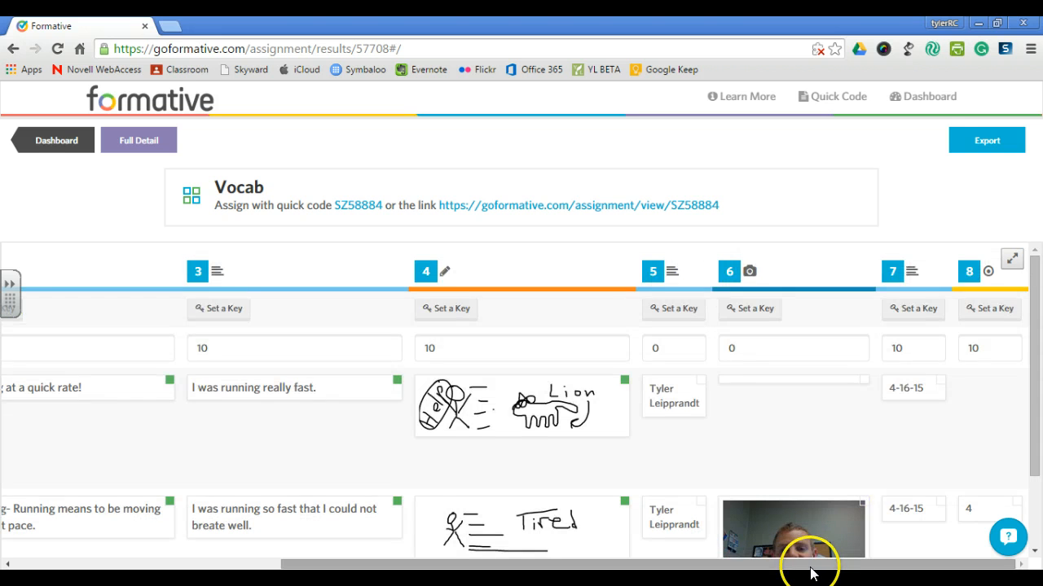
left_click_drag(885, 562, 340, 540)
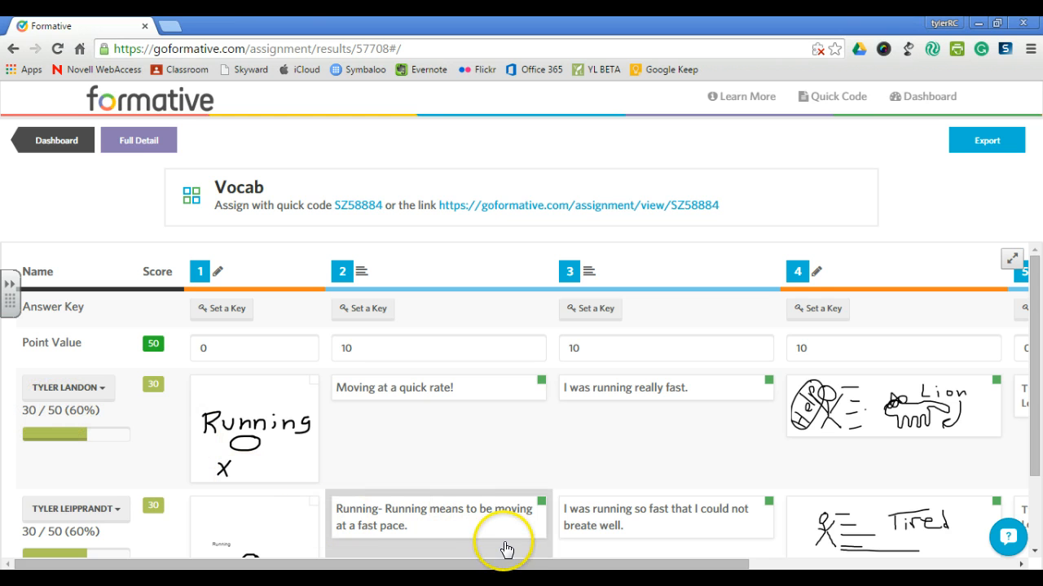
left_click_drag(513, 565, 807, 550)
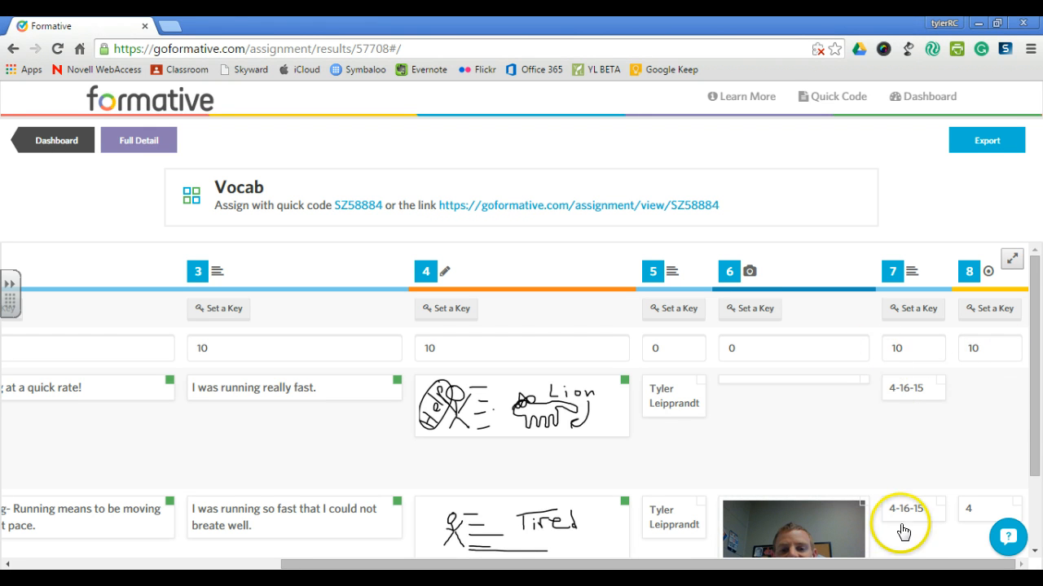
left_click_drag(899, 566, 610, 569)
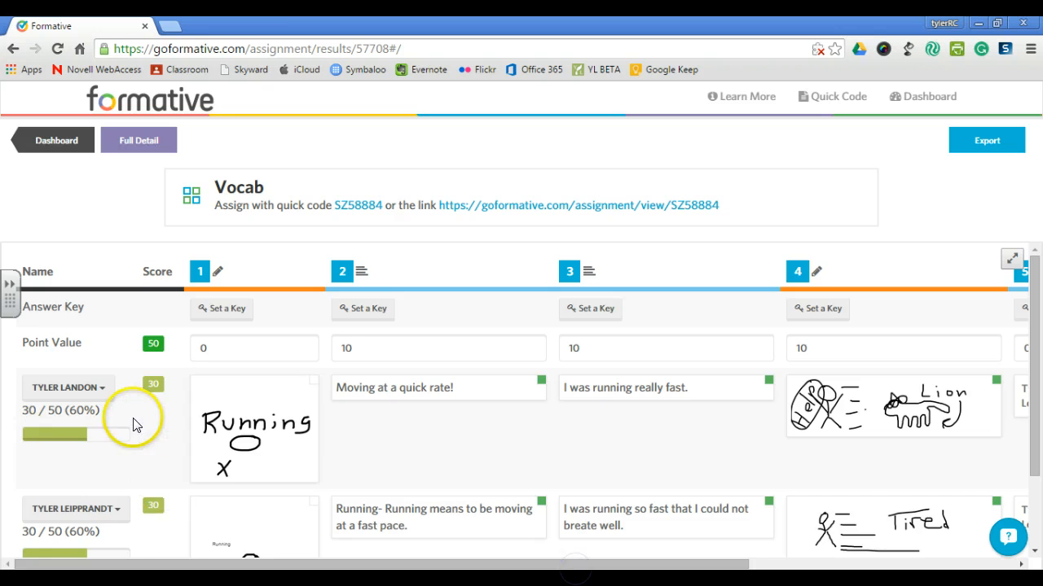
scroll(140, 419, "down", 1)
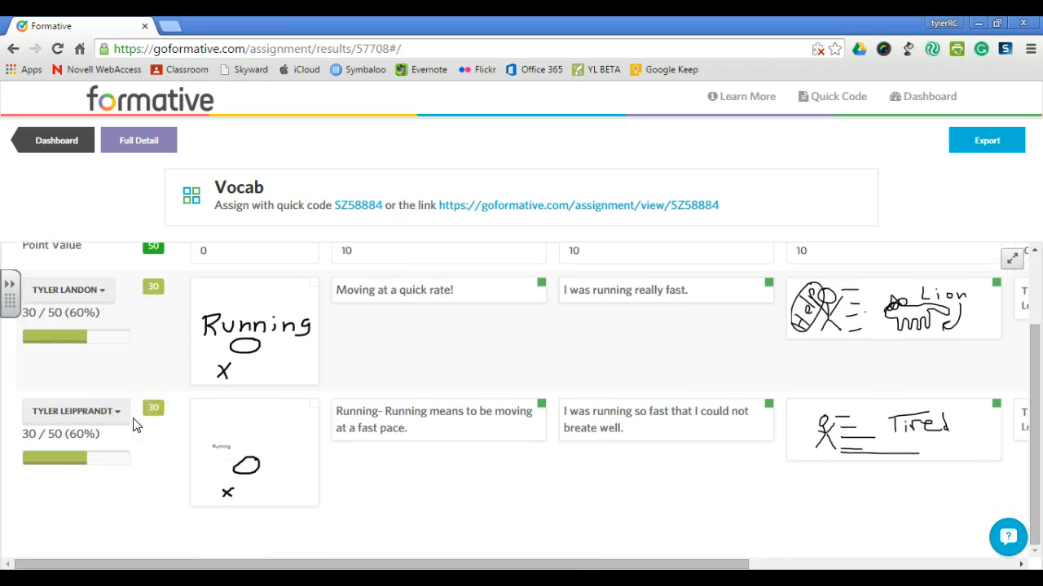